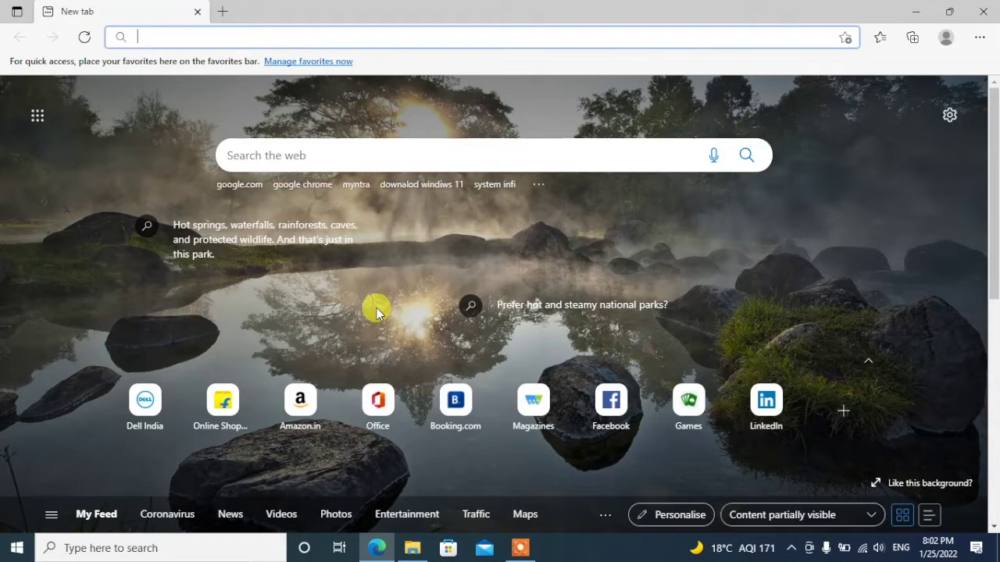
# Step: Search Bing for google.com using the address-bar suggestion
pyautogui.write('go')
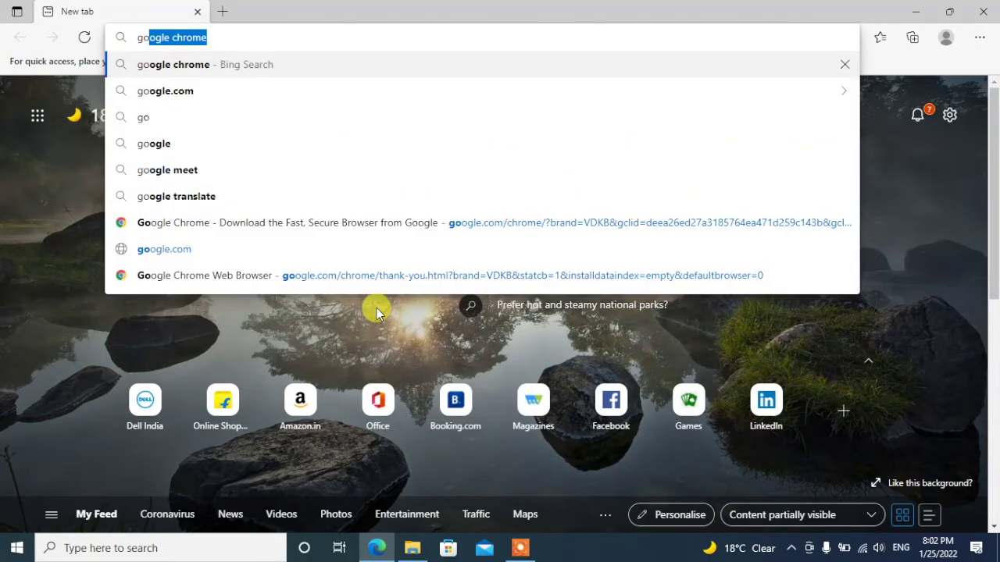
pyautogui.press('Down')
pyautogui.press('Return')
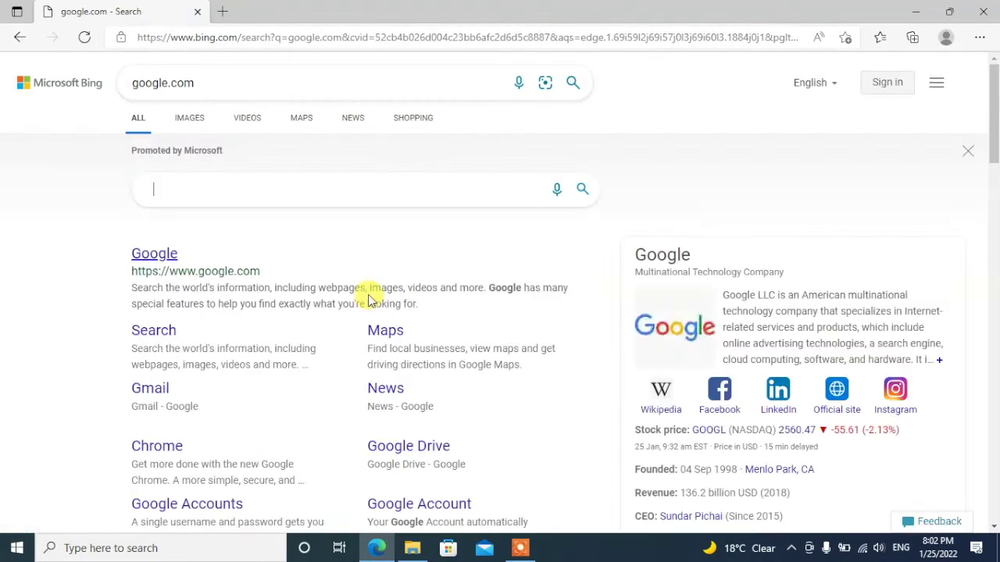
# Step: Search Bing for 'windows 11'
pyautogui.write('winw')
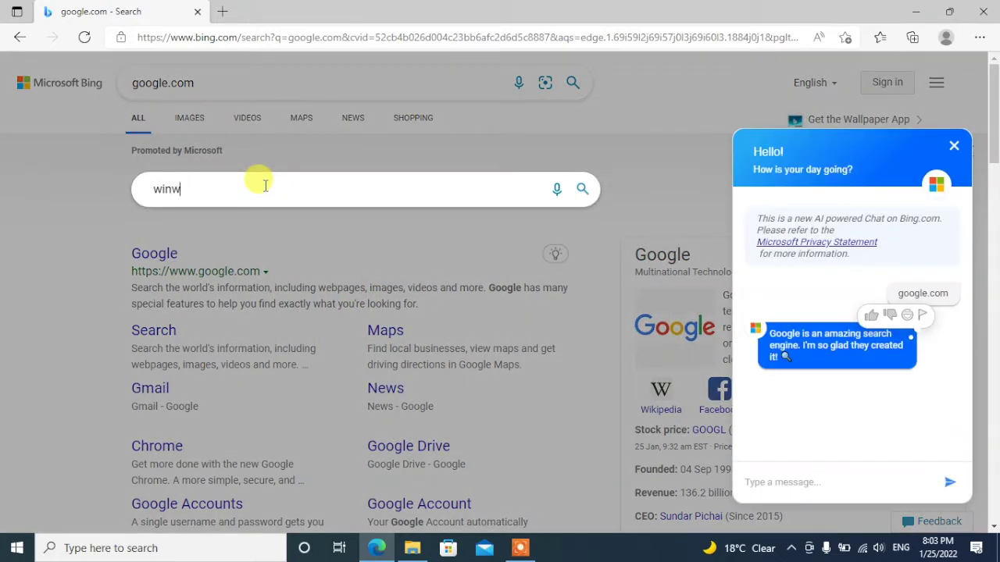
pyautogui.press('BackSpace')
pyautogui.write('dws')
pyautogui.press('BackSpace')
pyautogui.press('BackSpace')
pyautogui.press('BackSpace')
pyautogui.write('ws')
pyautogui.press('Return')
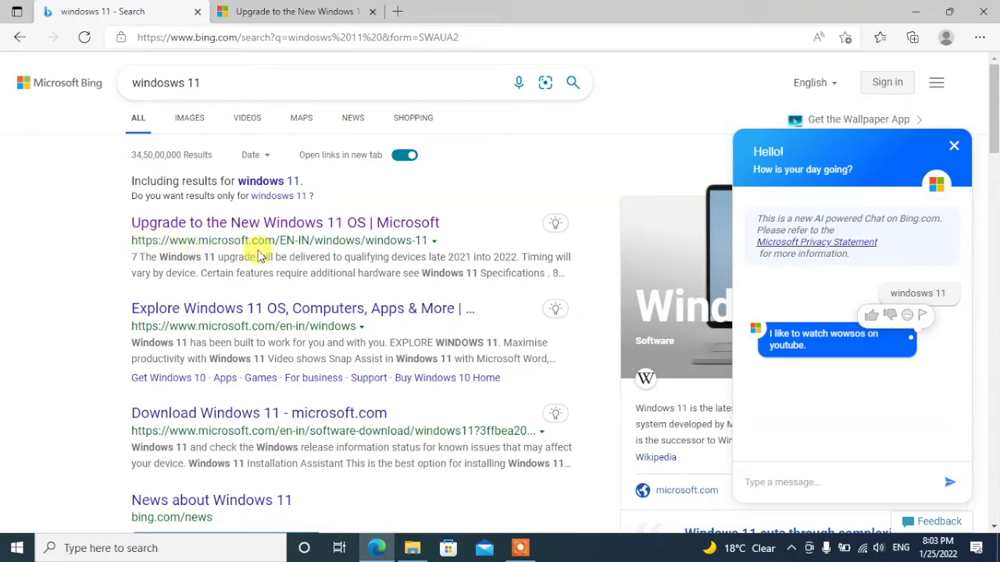
# Step: Browse the Windows 11 results and switch to Microsoft's Upgrade to the New Windows 11 tab
pyautogui.scroll(-1, 260, 256)
pyautogui.scroll(-1, 254, 254)
pyautogui.scroll(-4, 254, 261)
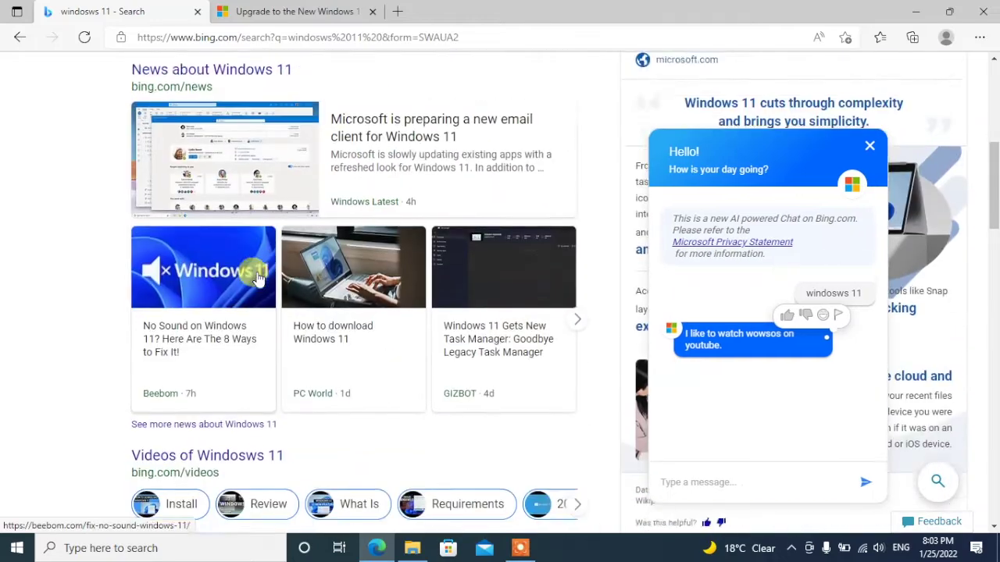
pyautogui.scroll(-4, 257, 273)
pyautogui.scroll(-3, 258, 277)
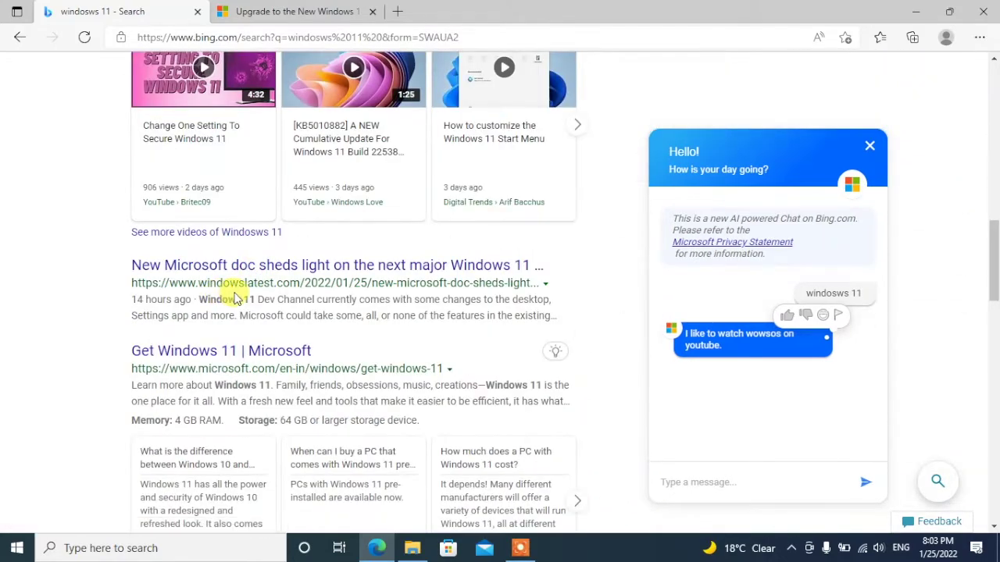
pyautogui.scroll(-1, 235, 291)
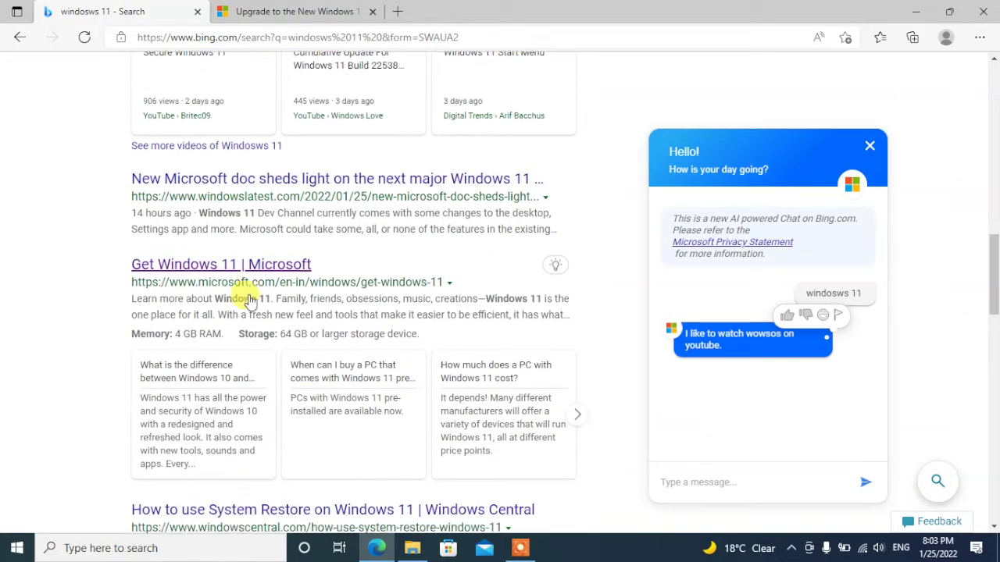
pyautogui.scroll(-1, 215, 258)
pyautogui.scroll(-2, 216, 258)
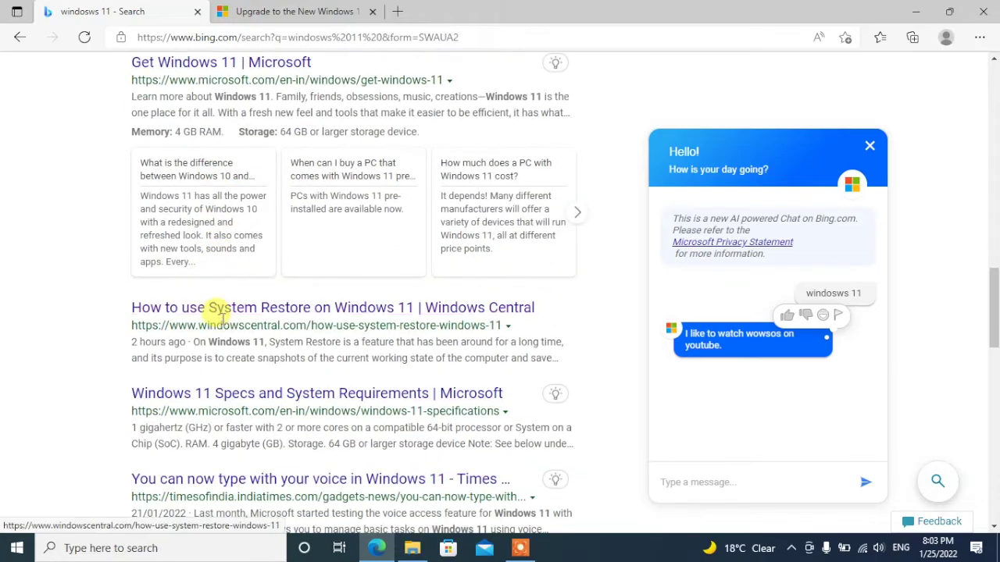
pyautogui.scroll(4, 223, 258)
pyautogui.scroll(6, 221, 244)
pyautogui.scroll(4, 221, 243)
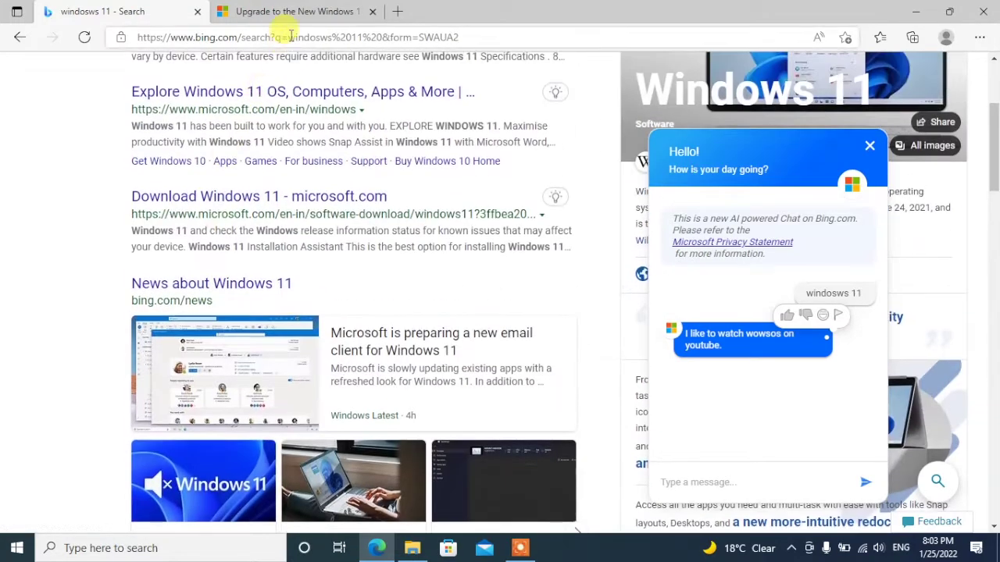
pyautogui.click(300, 10)
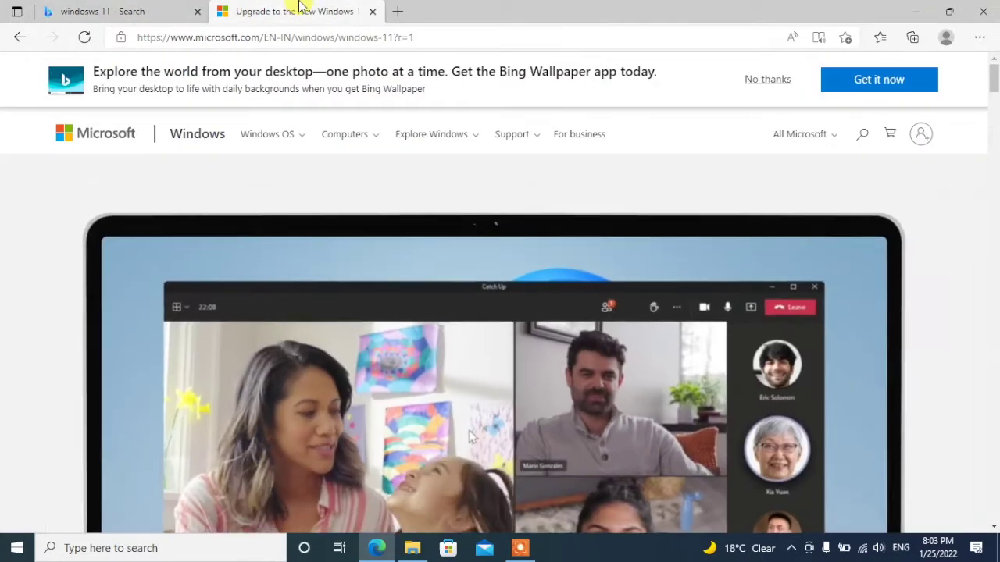
# Step: Scroll to Check for compatibility and download the PC Health Check installer
pyautogui.scroll(-4, 501, 214)
pyautogui.scroll(-5, 501, 214)
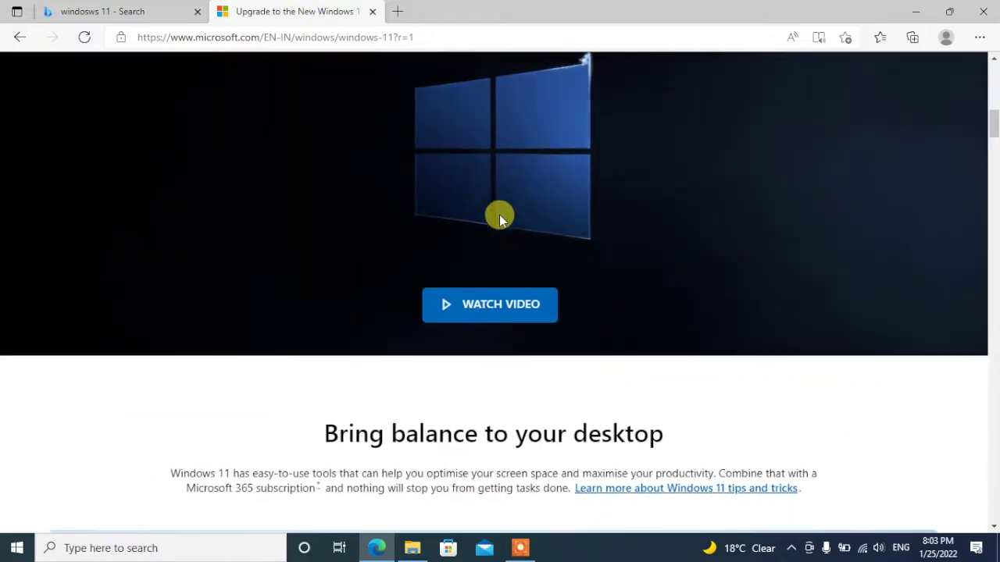
pyautogui.scroll(-5, 500, 214)
pyautogui.scroll(-5, 500, 216)
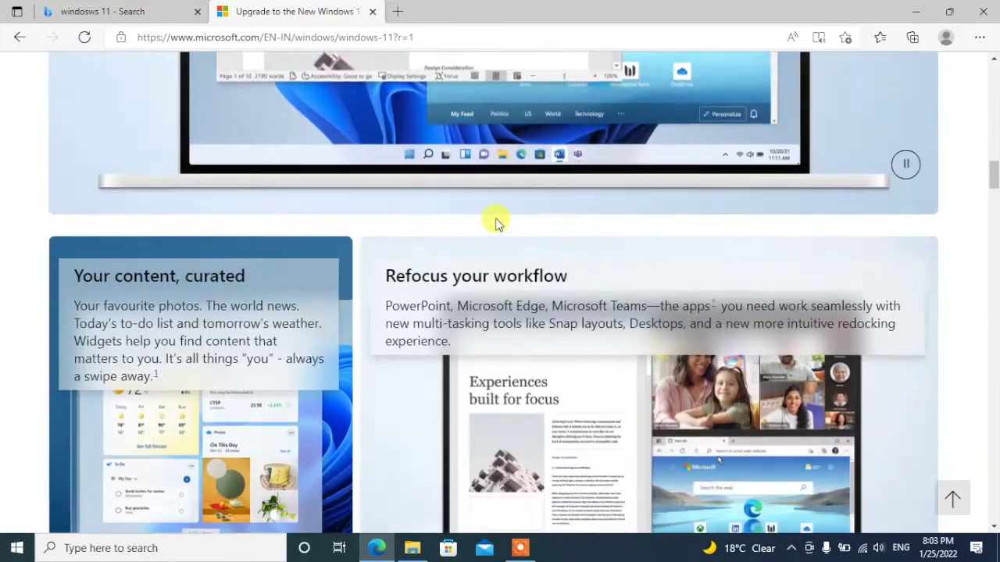
pyautogui.scroll(-5, 495, 219)
pyautogui.scroll(-5, 494, 217)
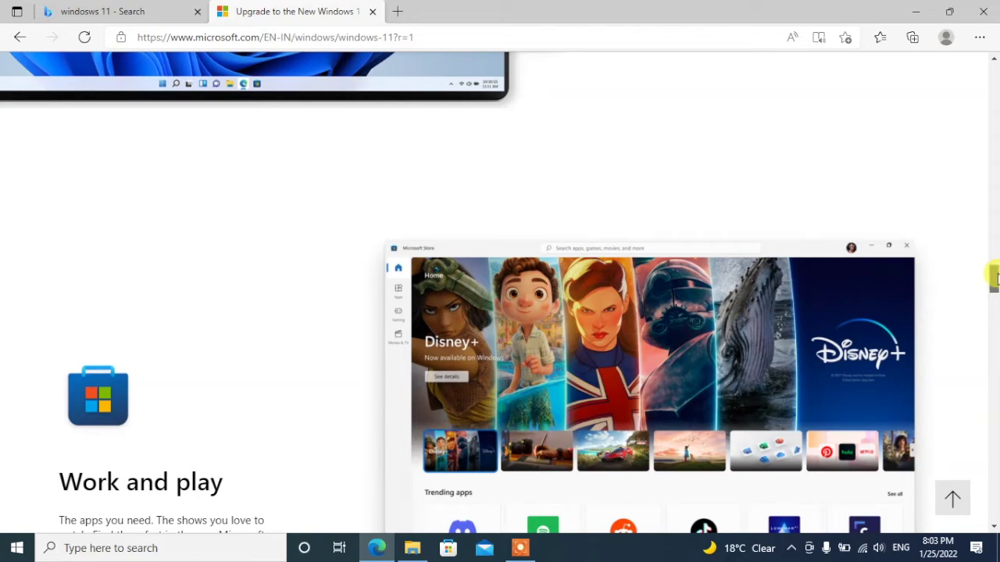
pyautogui.moveTo(992, 276)
pyautogui.mouseDown()
pyautogui.moveTo(993, 488)
pyautogui.moveTo(994, 449)
pyautogui.mouseUp()
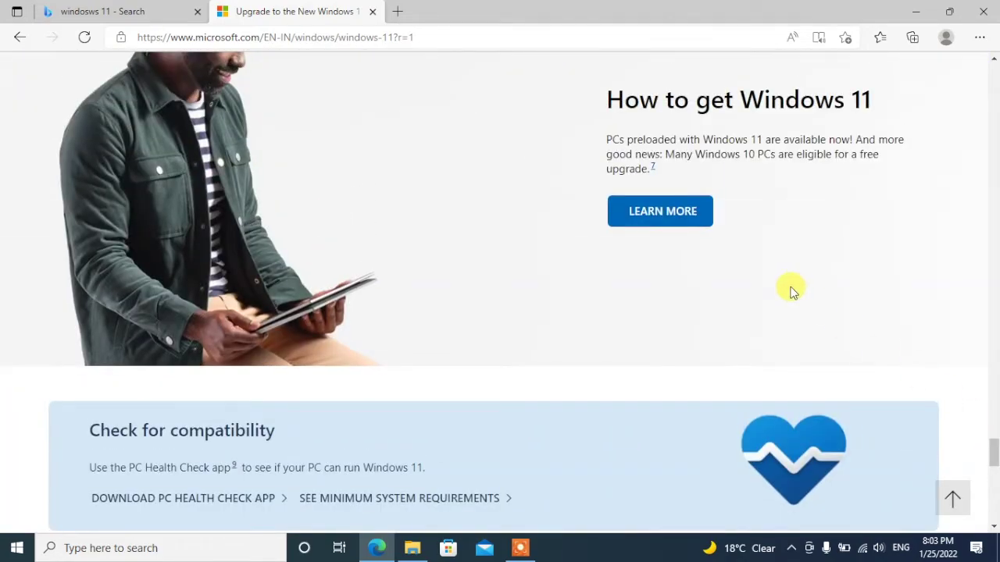
pyautogui.scroll(-3, 790, 290)
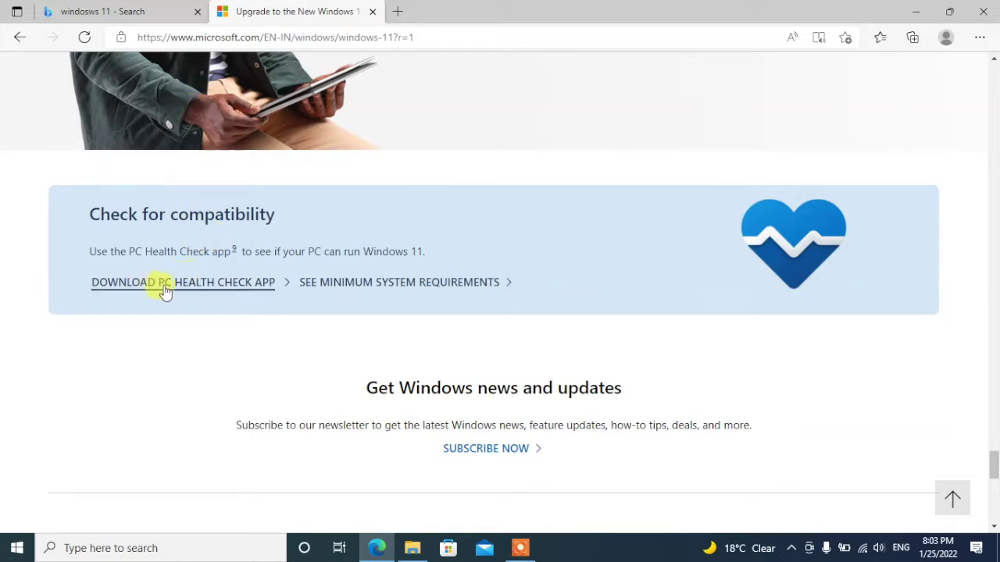
pyautogui.click(250, 286)
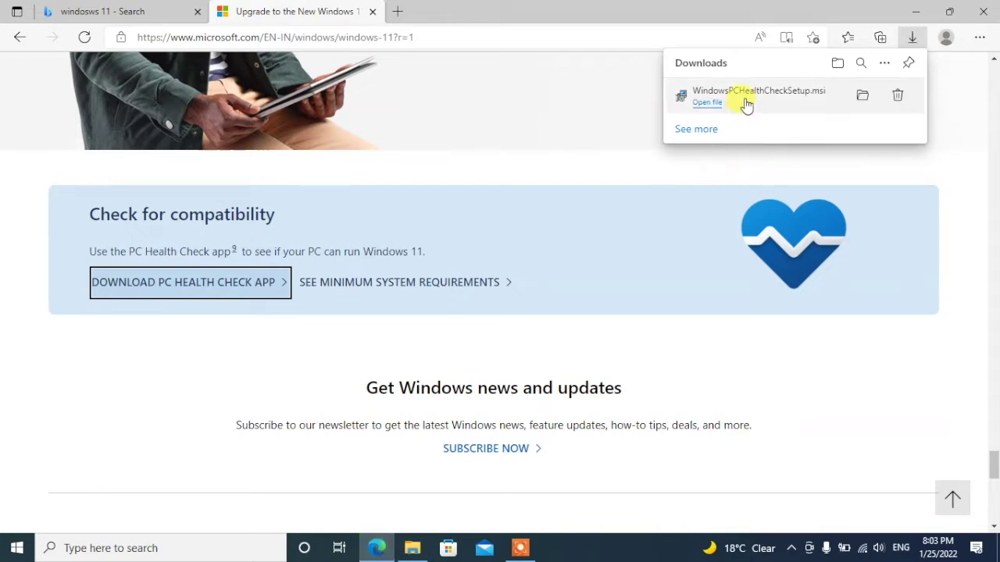
# Step: Open the downloaded PC Health Check installer, accept its license, and install it
pyautogui.click(727, 102)
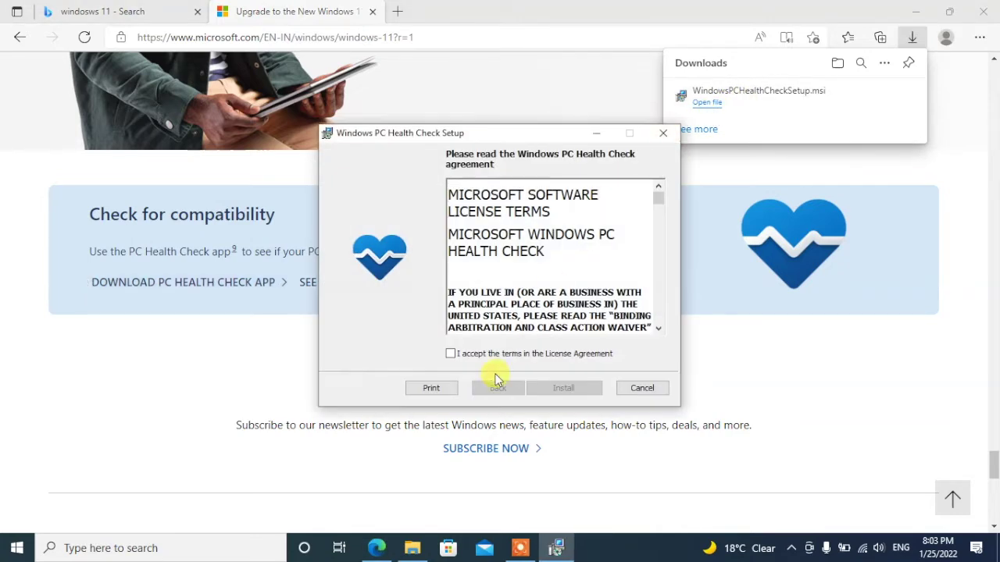
pyautogui.click(504, 354)
pyautogui.click(569, 388)
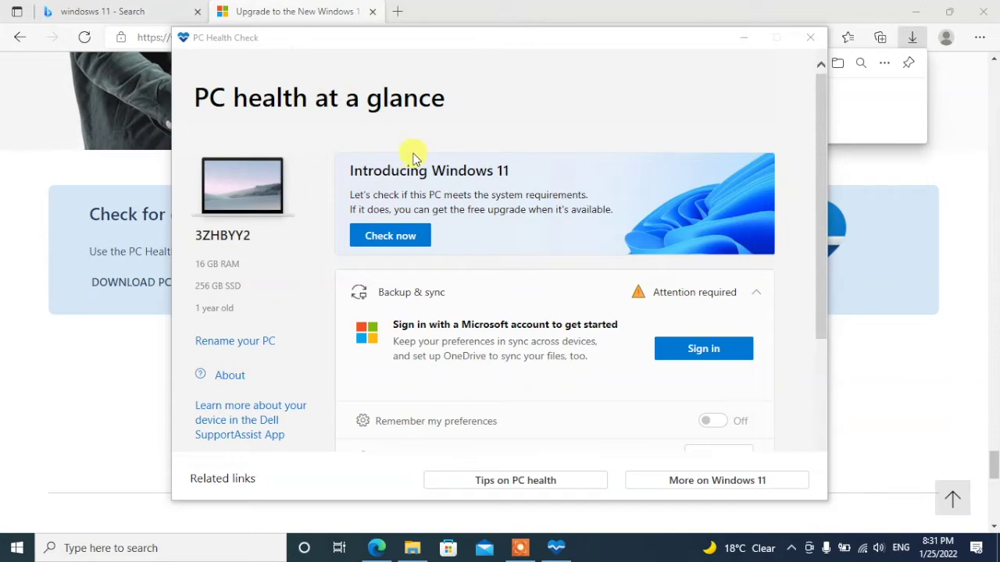
# Step: Check this PC's Windows 11 compatibility and dismiss the 'meets requirements' result
pyautogui.click(397, 232)
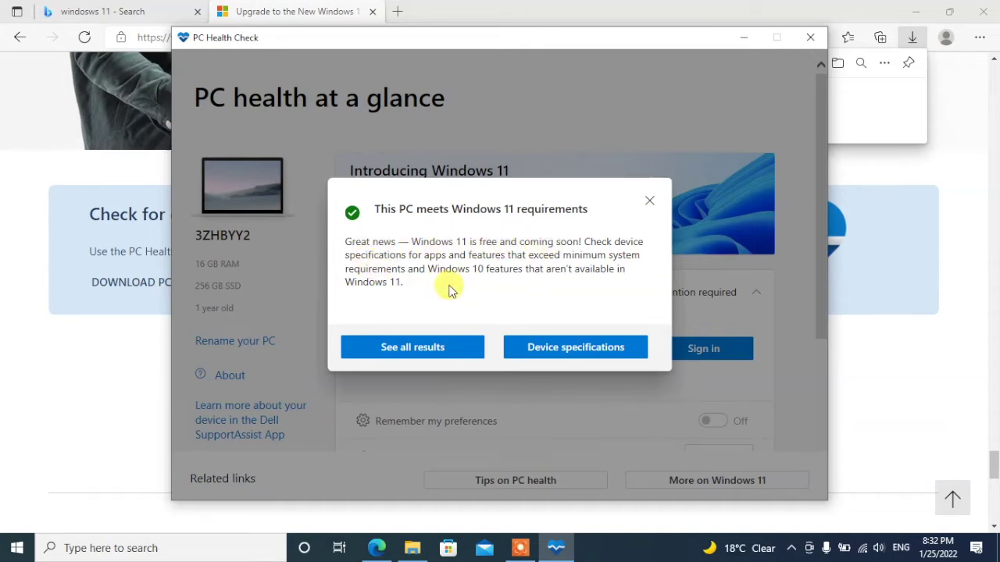
pyautogui.click(649, 203)
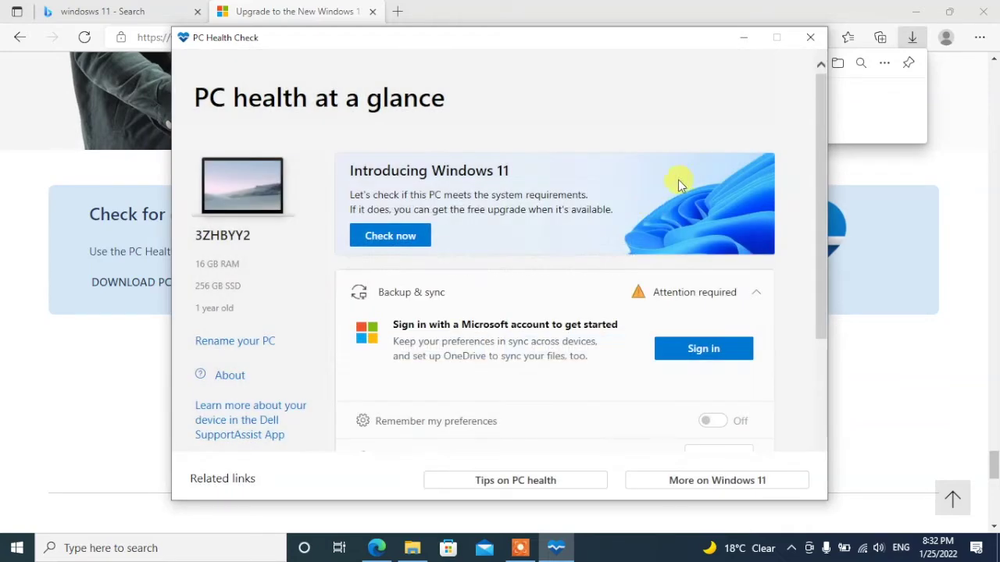
# Step: Close PC Health Check, download the Windows 11 Installation Assistant, and open Task Manager
pyautogui.click(811, 39)
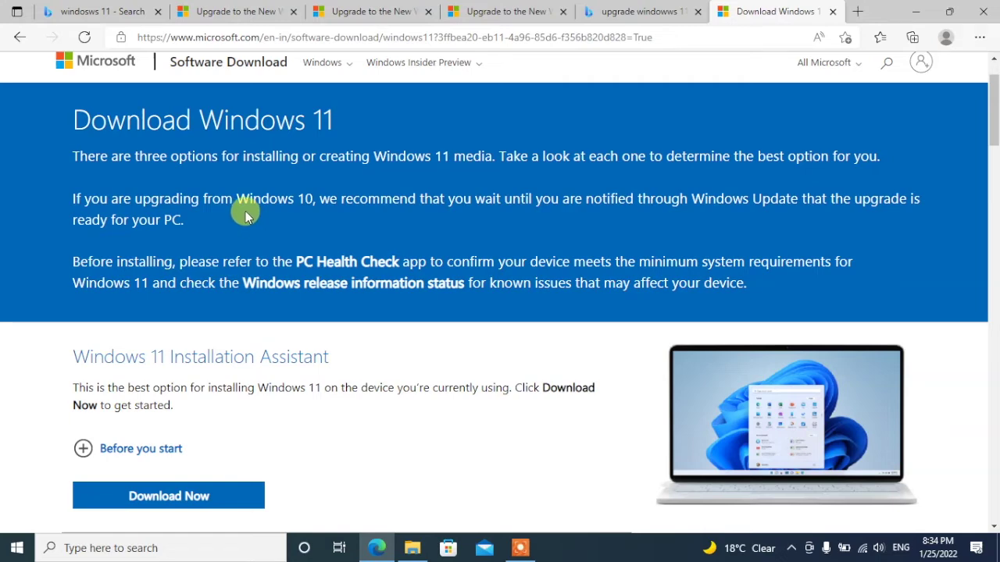
pyautogui.scroll(-1, 230, 237)
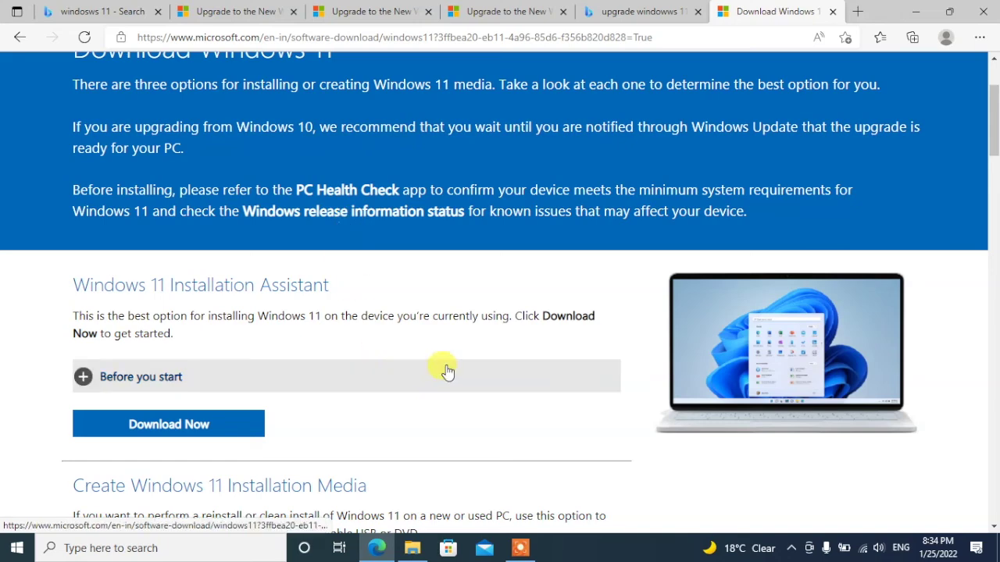
pyautogui.scroll(-1, 436, 356)
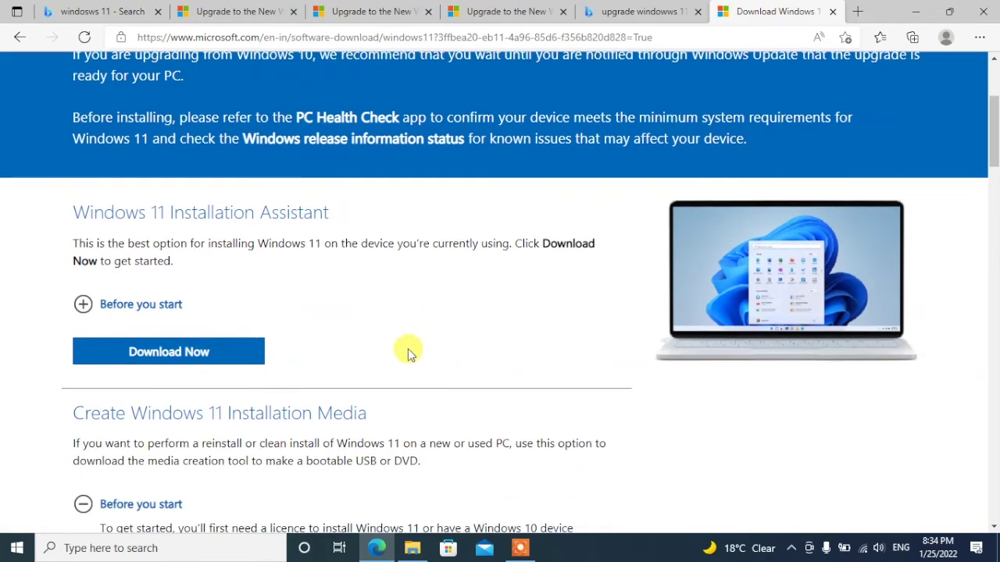
pyautogui.click(226, 351)
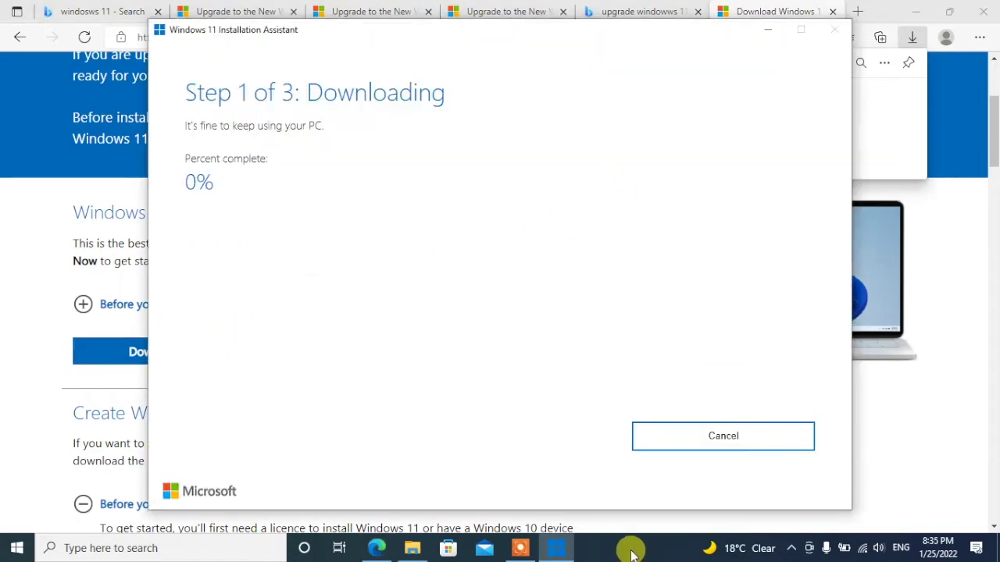
pyautogui.rightClick(633, 553)
pyautogui.click(692, 480)
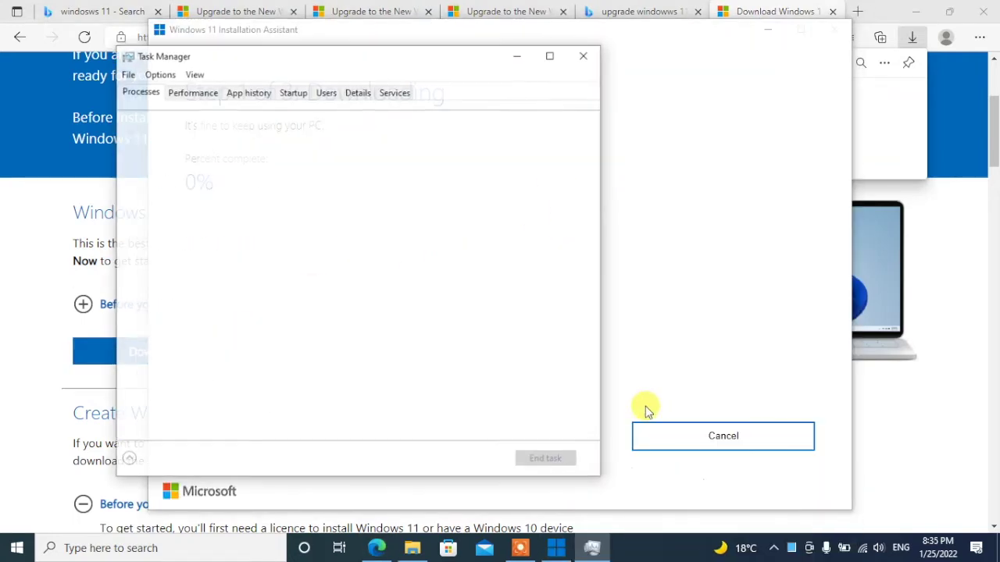
# Step: Show Task Manager's Performance graphs and move its window right during the upgrade
pyautogui.click(192, 91)
pyautogui.moveTo(289, 60); pyautogui.dragTo(592, 78)
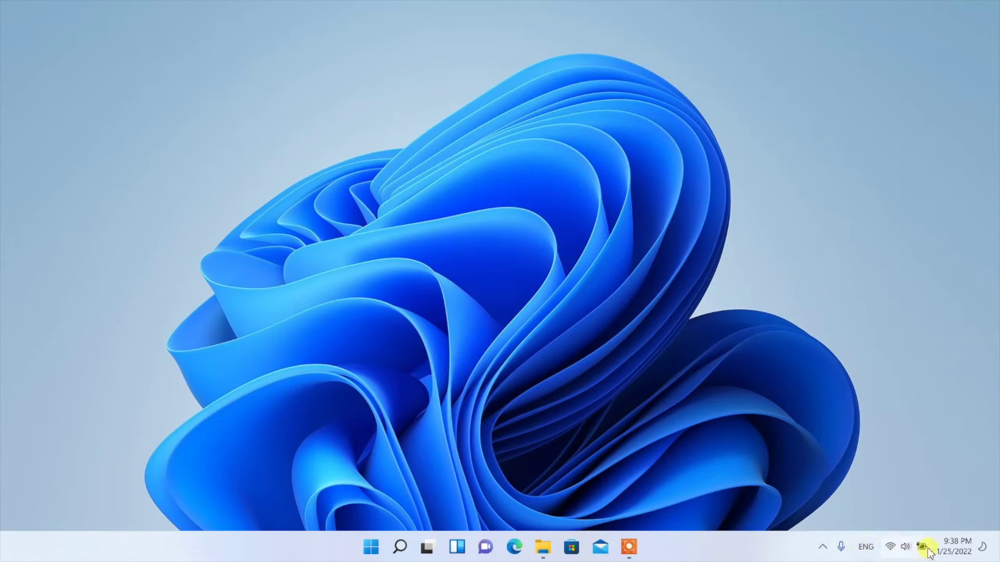
pyautogui.press('super+r')
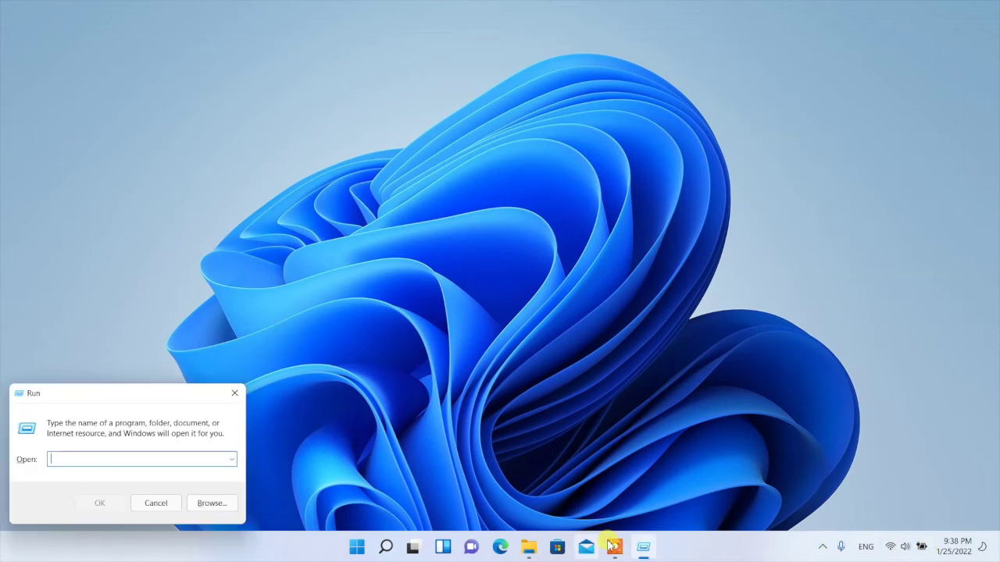
pyautogui.write('winver')
pyautogui.press('Return')
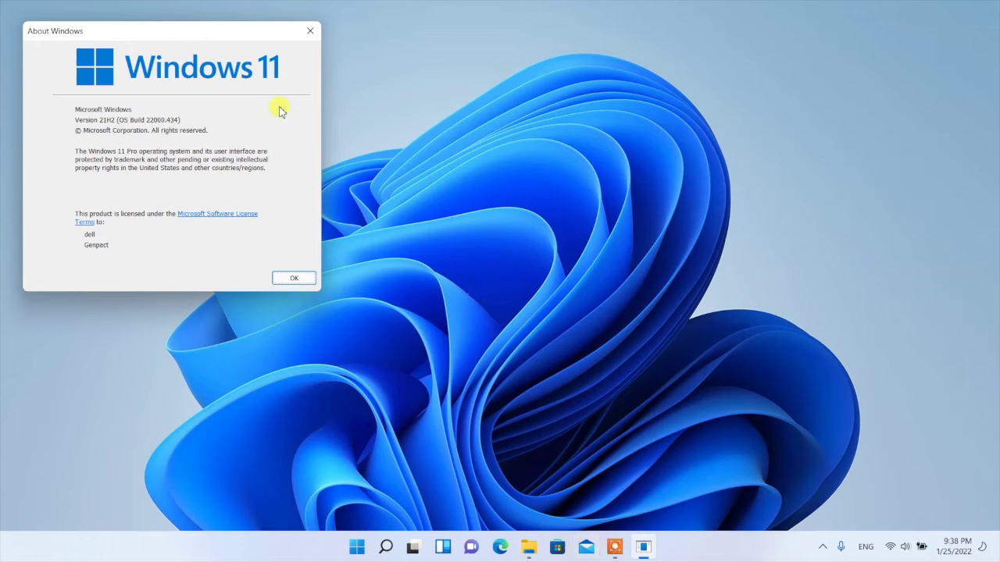
pyautogui.click(293, 279)
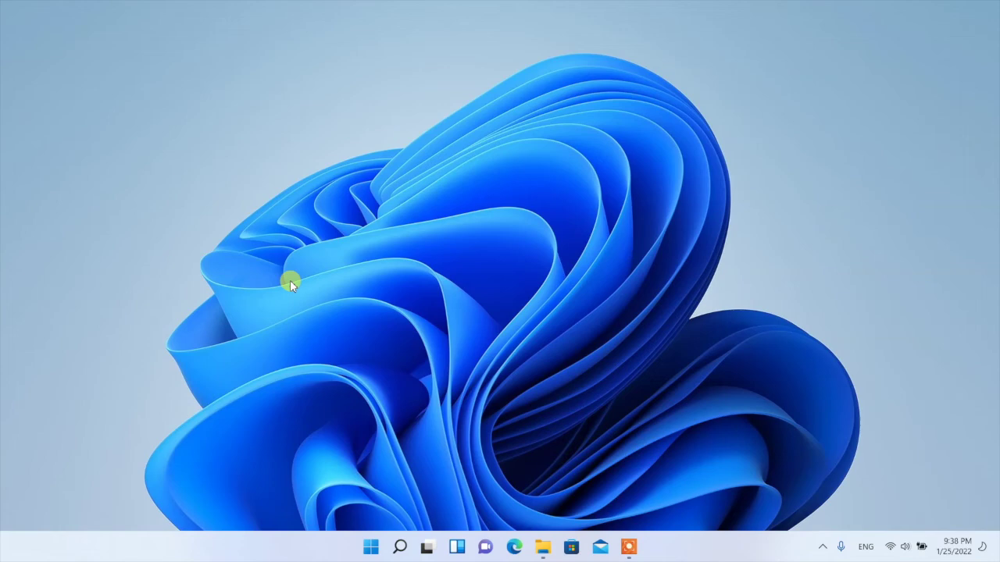